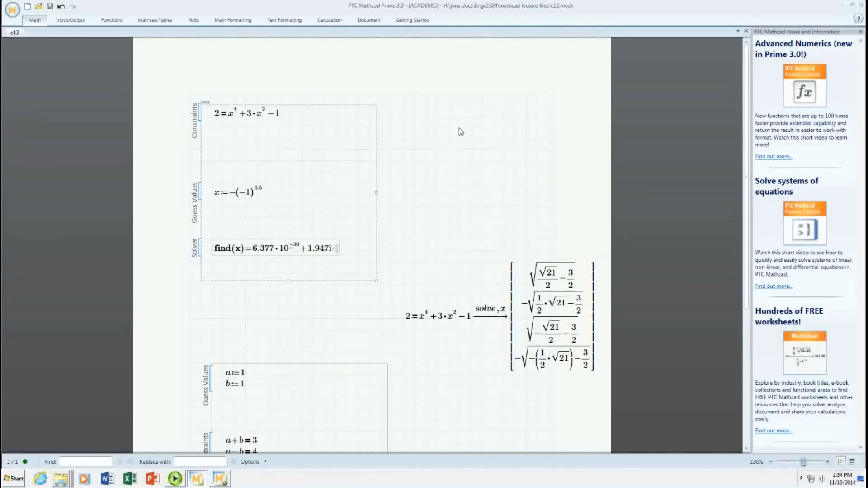
- Enter an evaluation of x^2 in the blank area above the symbolic solve expression, and move the first solve block down
{"action": "left_click", "coordinate": [409, 119]}
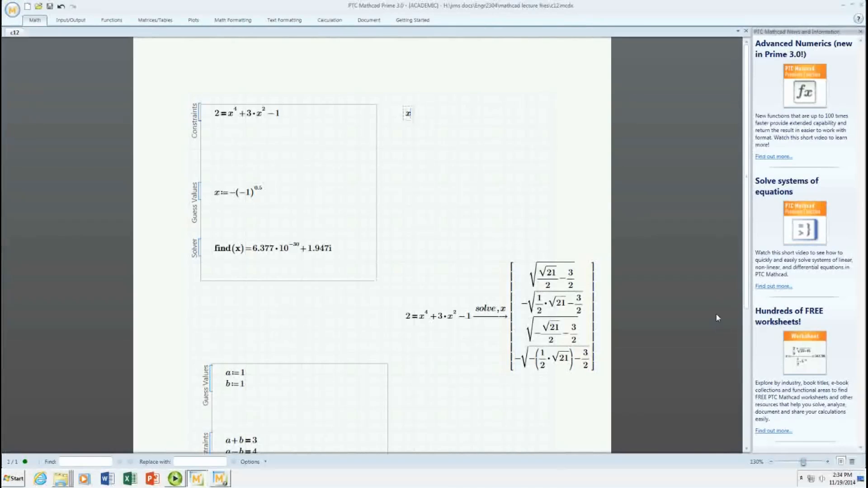
{"action": "left_click", "coordinate": [312, 107]}
{"action": "left_click_drag", "start_coordinate": [313, 108], "coordinate": [313, 175]}
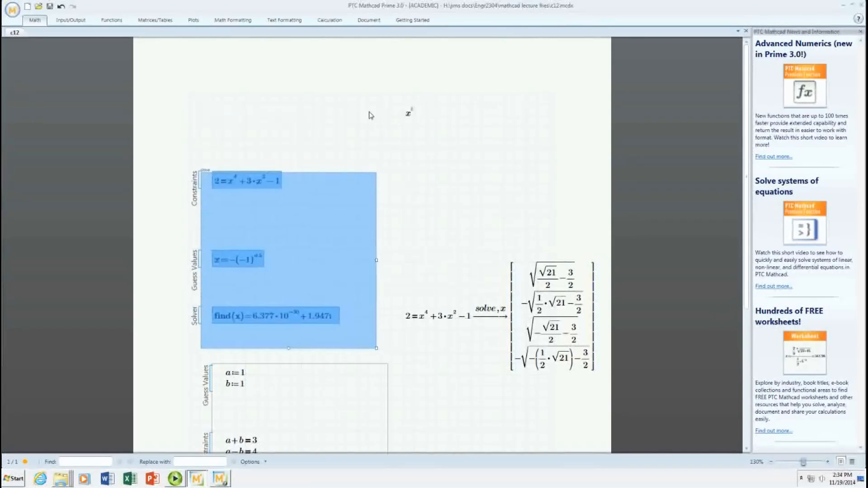
{"action": "left_click", "coordinate": [412, 113]}
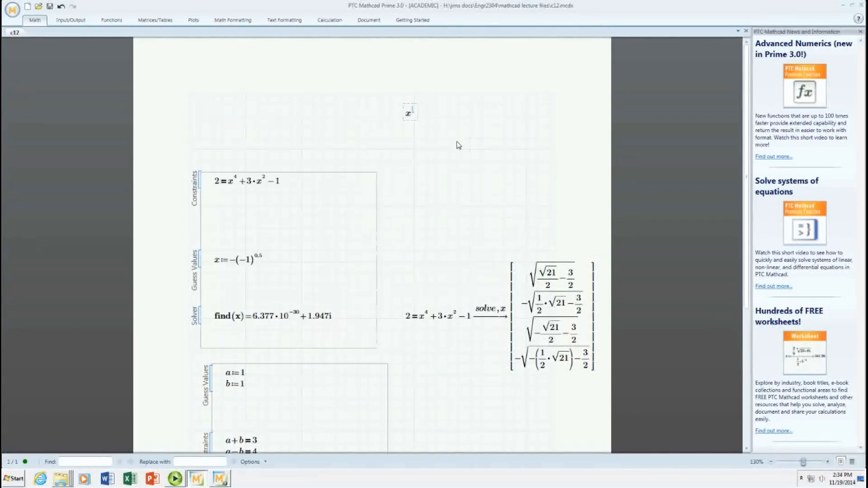
{"action": "type", "text": "2="}
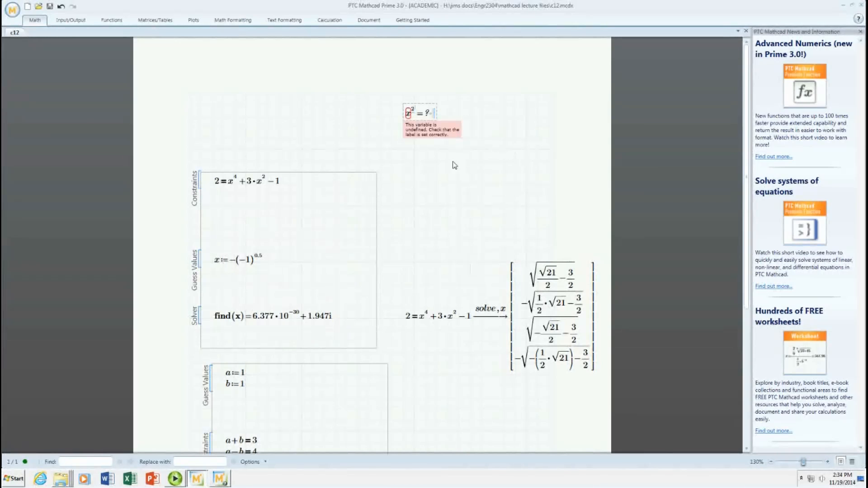
{"action": "left_click", "coordinate": [396, 136]}
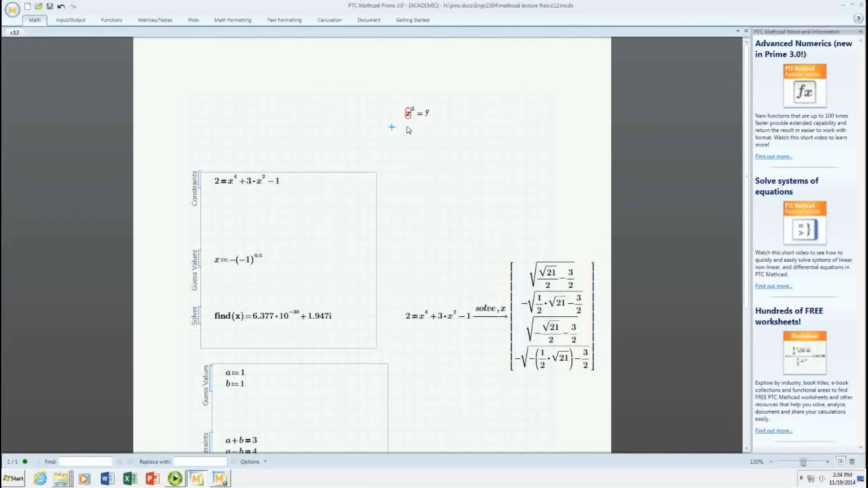
- Define x:=2 in a new math region directly below the x^2 evaluation
{"action": "left_click", "coordinate": [406, 128]}
{"action": "type", "text": "x:=2"}
{"action": "left_click", "coordinate": [481, 196]}
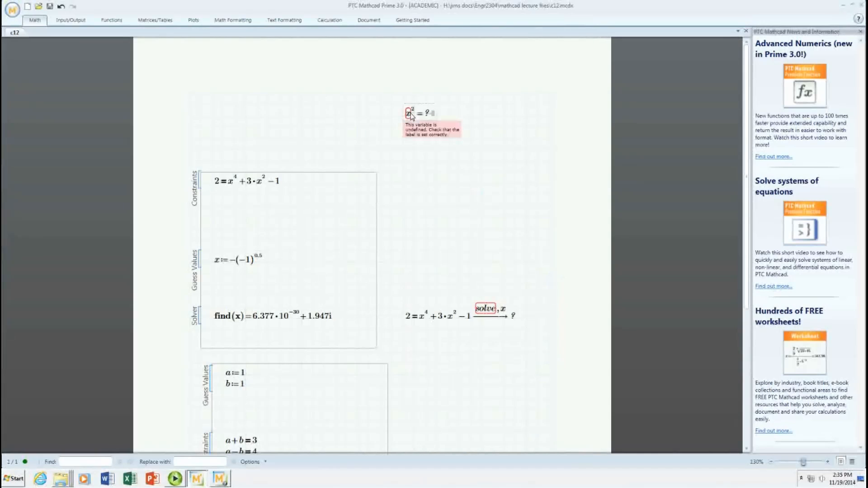
{"action": "left_click", "coordinate": [461, 175]}
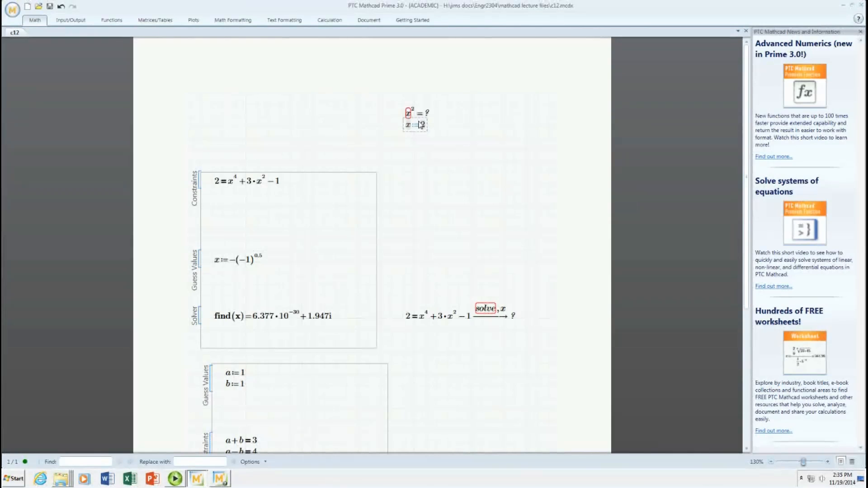
- Move the x:=2 definition above the x^2 evaluation, and place both in the empty space above the first solve block
{"action": "left_click_drag", "start_coordinate": [423, 122], "coordinate": [422, 99]}
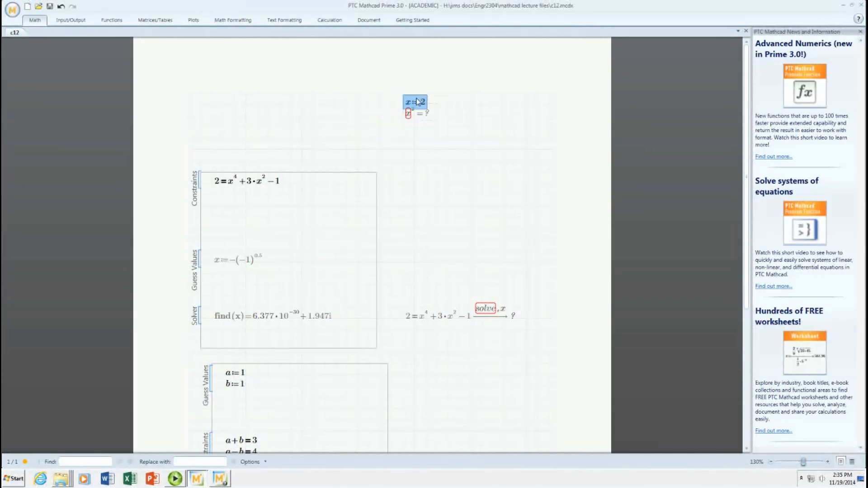
{"action": "left_click", "coordinate": [429, 120]}
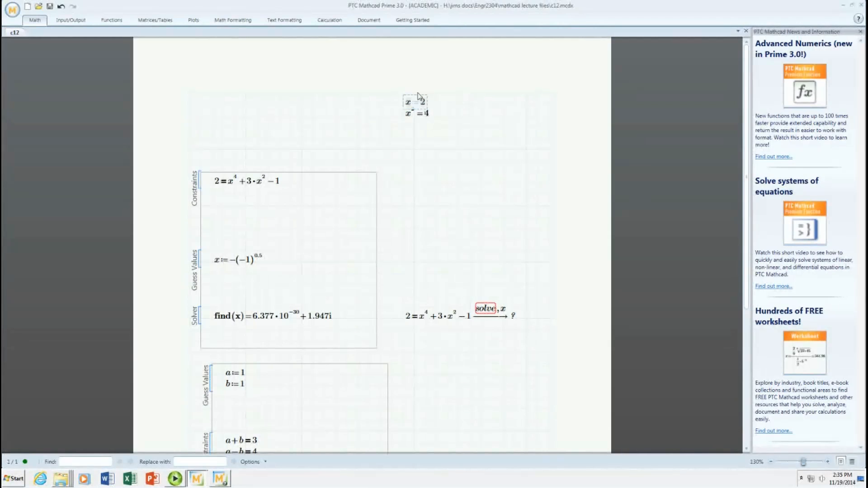
{"action": "left_click_drag", "start_coordinate": [422, 98], "coordinate": [232, 99]}
{"action": "left_click_drag", "start_coordinate": [420, 118], "coordinate": [230, 118]}
{"action": "left_click", "coordinate": [302, 127]}
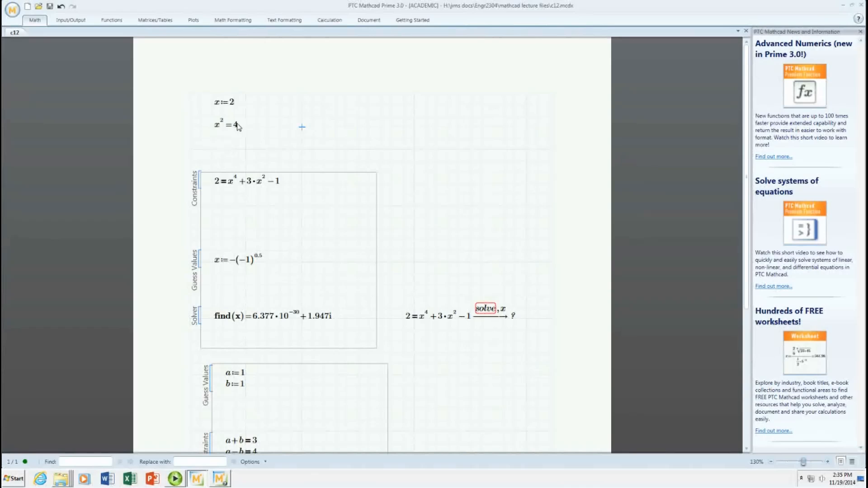
{"action": "left_click", "coordinate": [239, 125]}
{"action": "left_click_drag", "start_coordinate": [211, 101], "coordinate": [253, 111]}
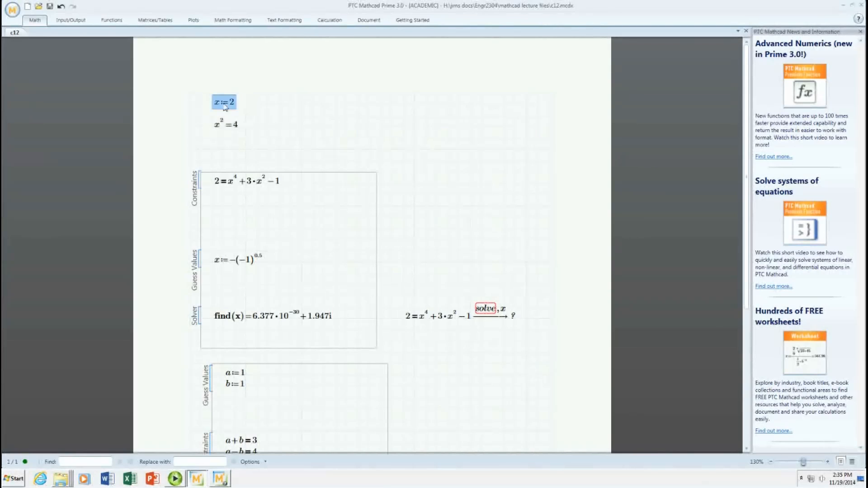
{"action": "left_click", "coordinate": [232, 127]}
{"action": "left_click", "coordinate": [234, 103]}
{"action": "left_click", "coordinate": [246, 104]}
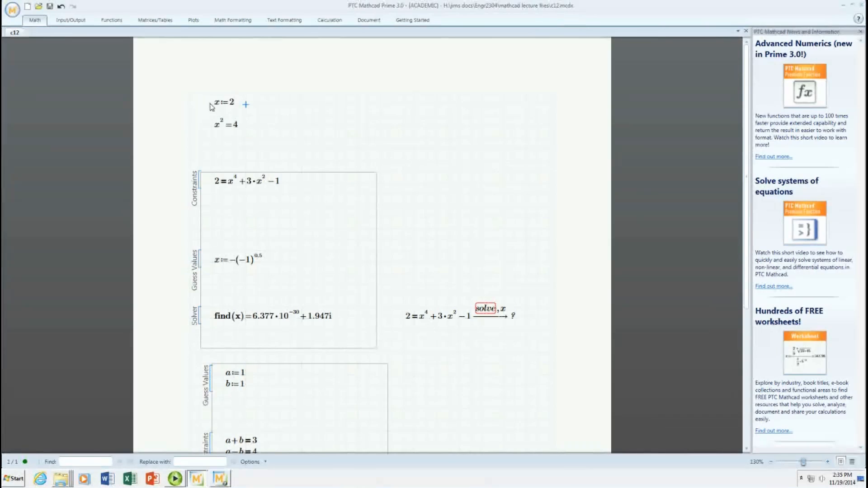
{"action": "left_click", "coordinate": [225, 128]}
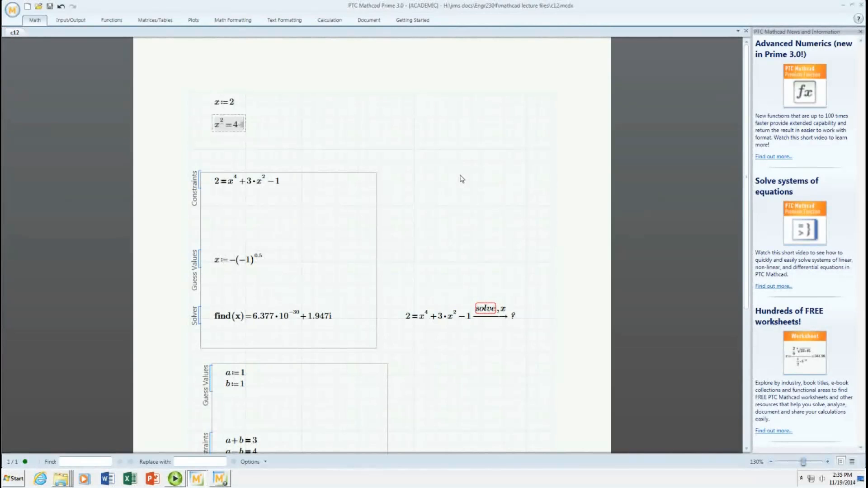
- Move the first solve block up beneath the x^2 evaluation, and shift x^2 up directly under x:=2
{"action": "left_click", "coordinate": [291, 177]}
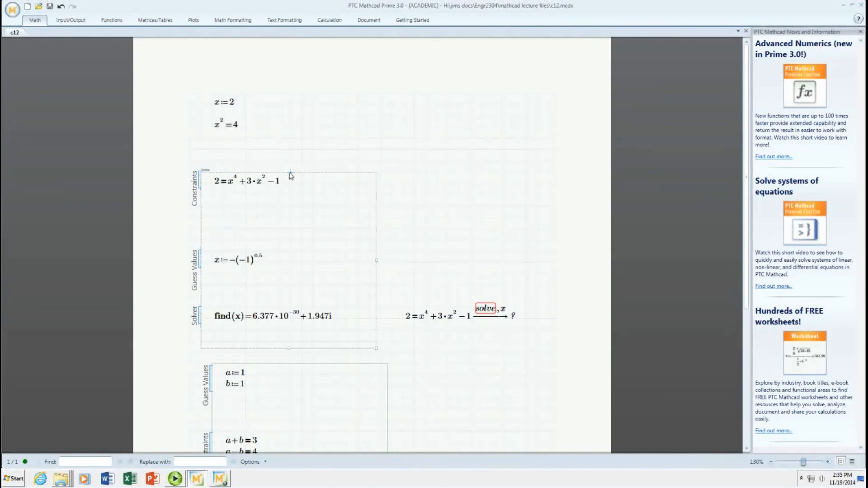
{"action": "left_click_drag", "start_coordinate": [291, 176], "coordinate": [292, 134]}
{"action": "left_click", "coordinate": [235, 123]}
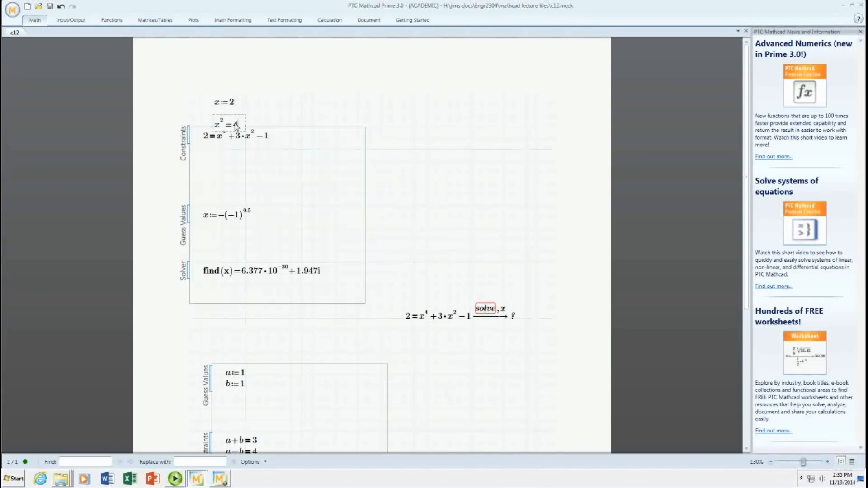
{"action": "left_click_drag", "start_coordinate": [230, 118], "coordinate": [230, 107]}
{"action": "left_click", "coordinate": [451, 187]}
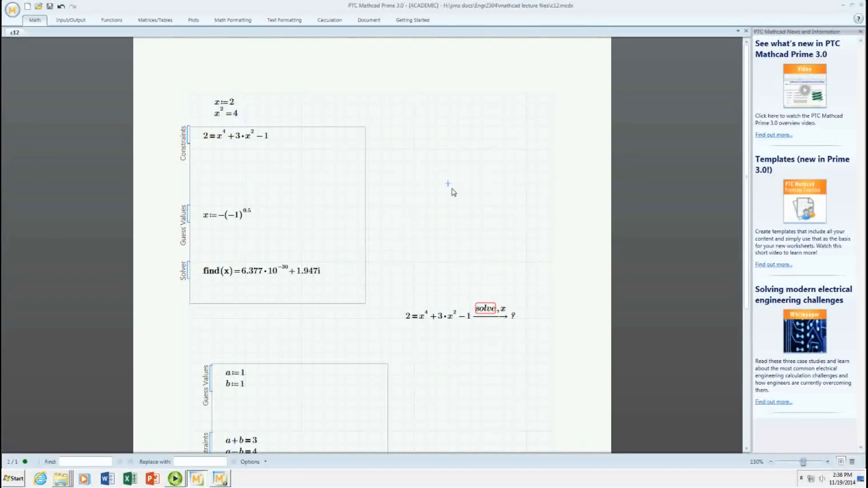
- Reposition the symbolic solve expression in the empty area between the two solve blocks' heights, clear of both blocks
{"action": "left_click", "coordinate": [538, 319]}
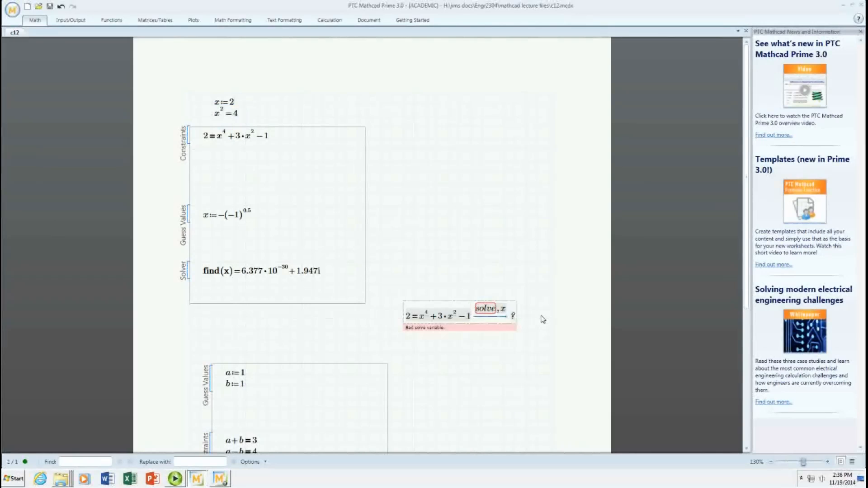
{"action": "left_click", "coordinate": [463, 319]}
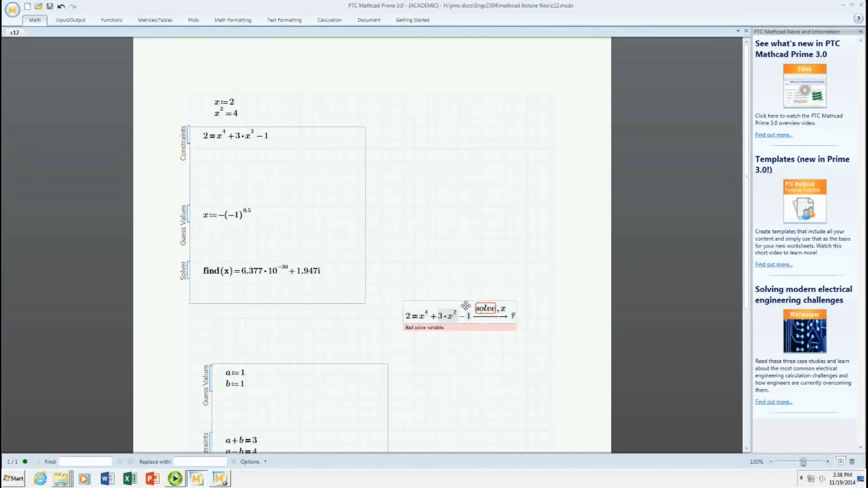
{"action": "left_click_drag", "start_coordinate": [466, 305], "coordinate": [298, 362]}
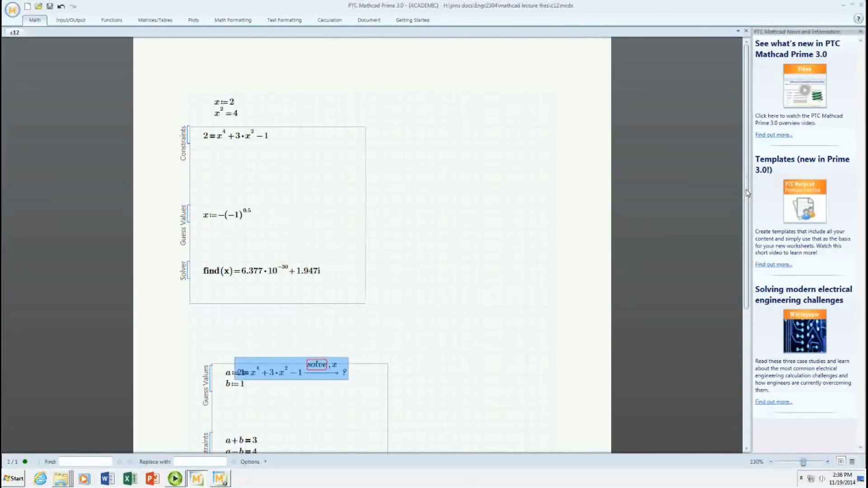
{"action": "left_click_drag", "start_coordinate": [747, 193], "coordinate": [748, 250]}
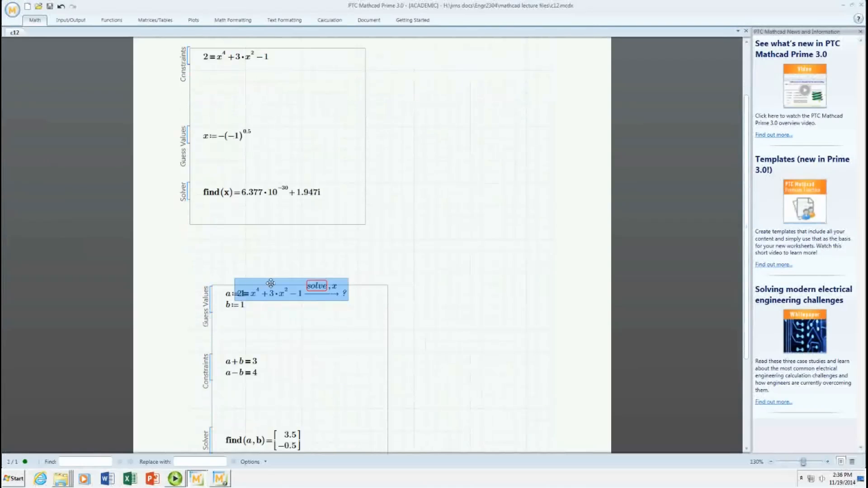
{"action": "left_click_drag", "start_coordinate": [270, 283], "coordinate": [496, 249]}
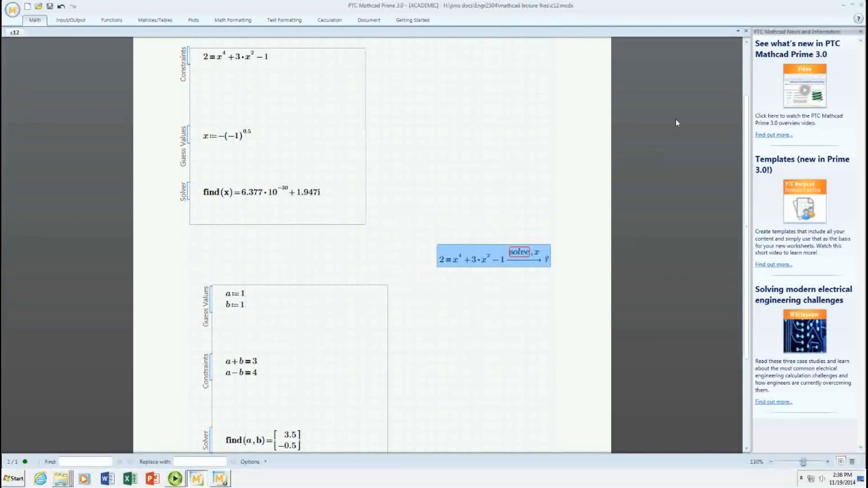
- Delete the x:=2 definition and the x^2 evaluation above the first solve block
{"action": "scroll", "coordinate": [745, 117], "scroll_direction": "up", "scroll_amount": 3}
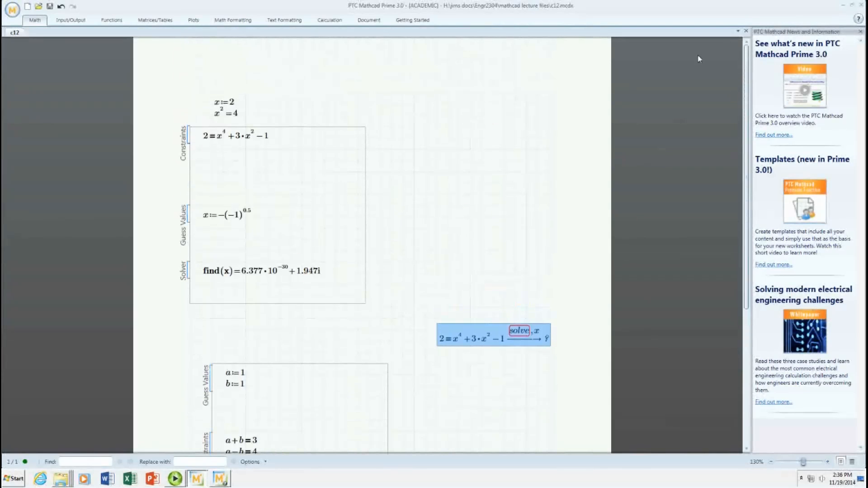
{"action": "left_click", "coordinate": [225, 114]}
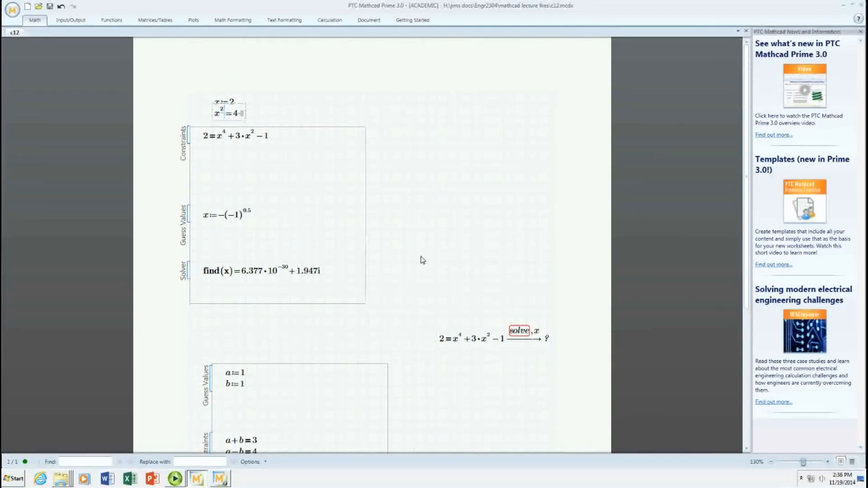
{"action": "left_click", "coordinate": [522, 335]}
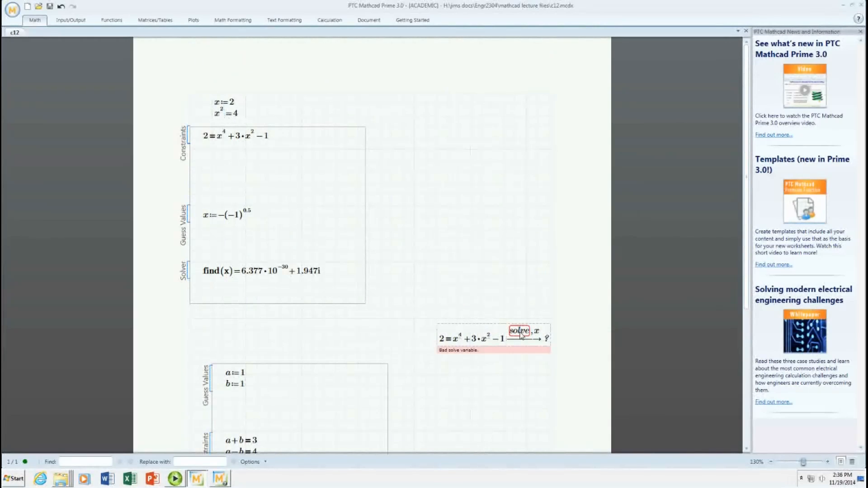
{"action": "left_click", "coordinate": [217, 107]}
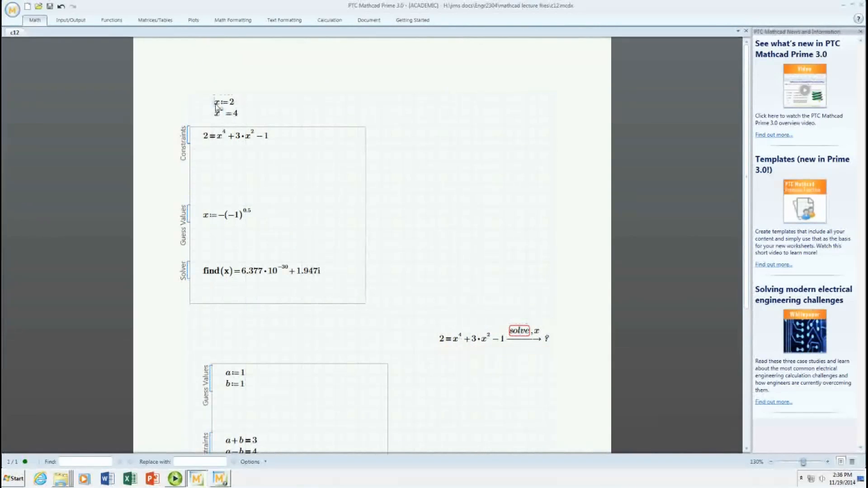
{"action": "left_click", "coordinate": [231, 99]}
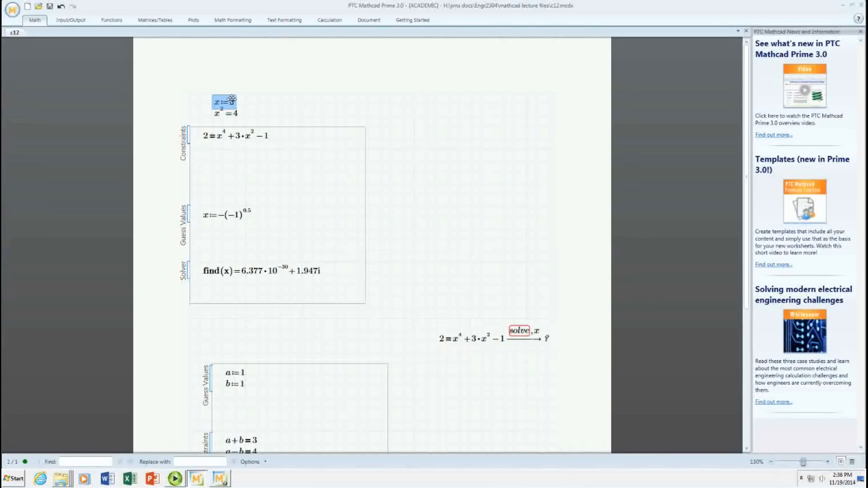
{"action": "key", "text": "Delete"}
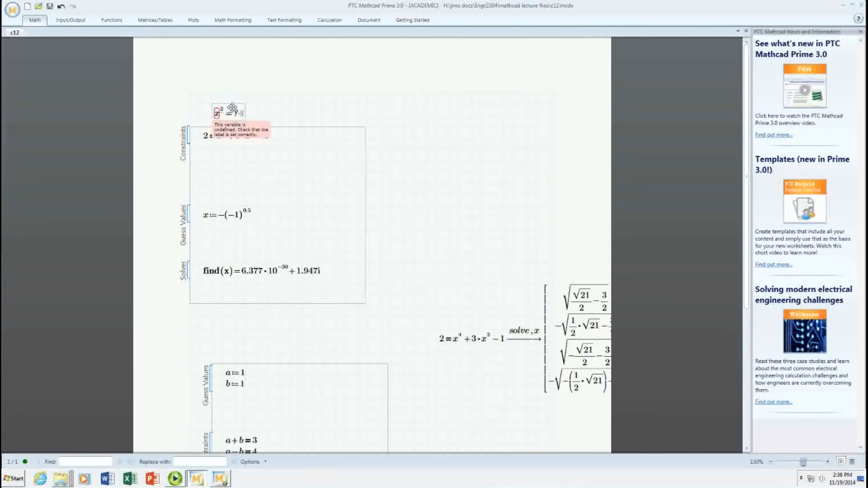
{"action": "left_click", "coordinate": [232, 108]}
{"action": "key", "text": "Delete"}
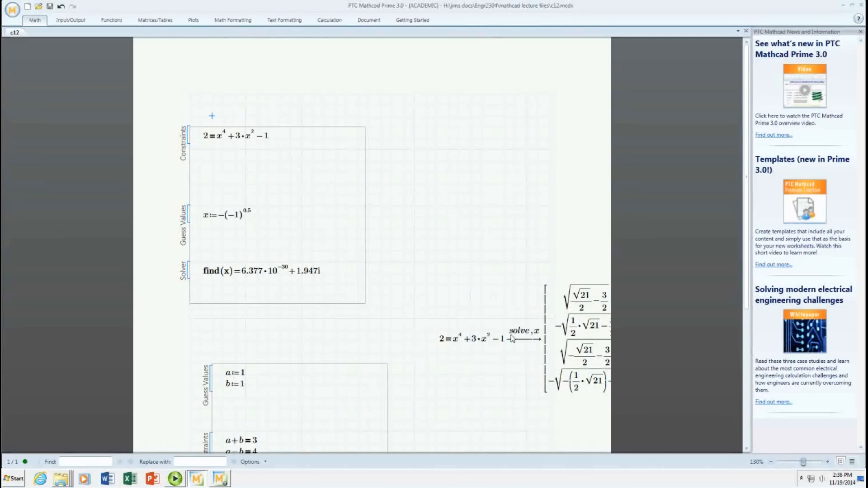
- Switch the worksheet to draft view and move the symbolic solve expression with its result matrix closer to the solve blocks
{"action": "double_click", "coordinate": [572, 301]}
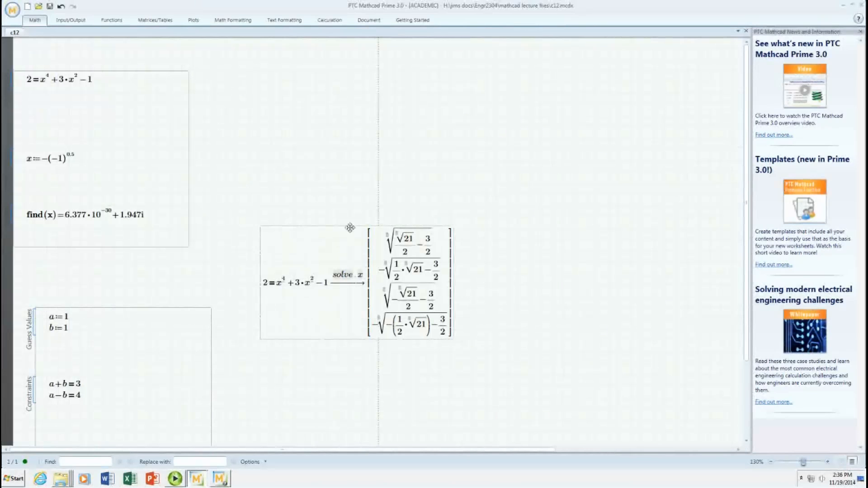
{"action": "left_click_drag", "start_coordinate": [350, 230], "coordinate": [261, 218]}
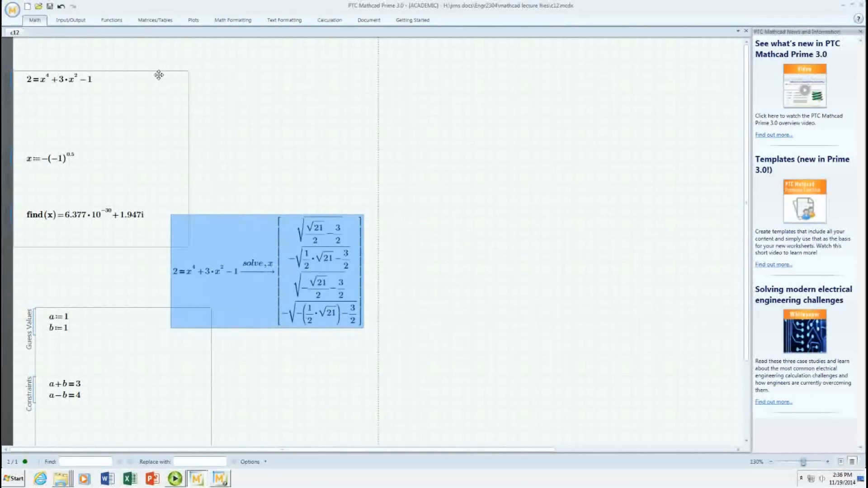
{"action": "left_click", "coordinate": [154, 74]}
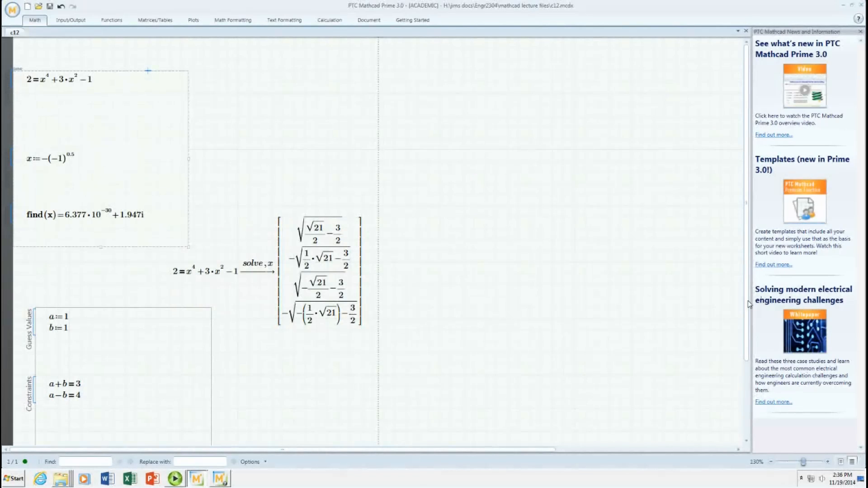
{"action": "left_click_drag", "start_coordinate": [747, 346], "coordinate": [749, 381]}
{"action": "scroll", "coordinate": [749, 385], "scroll_direction": "down", "scroll_amount": 2}
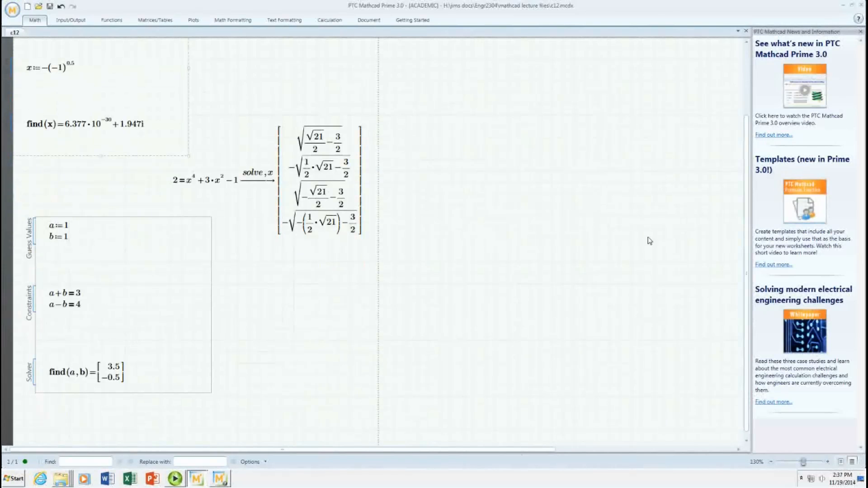
{"action": "left_click_drag", "start_coordinate": [748, 271], "coordinate": [746, 154]}
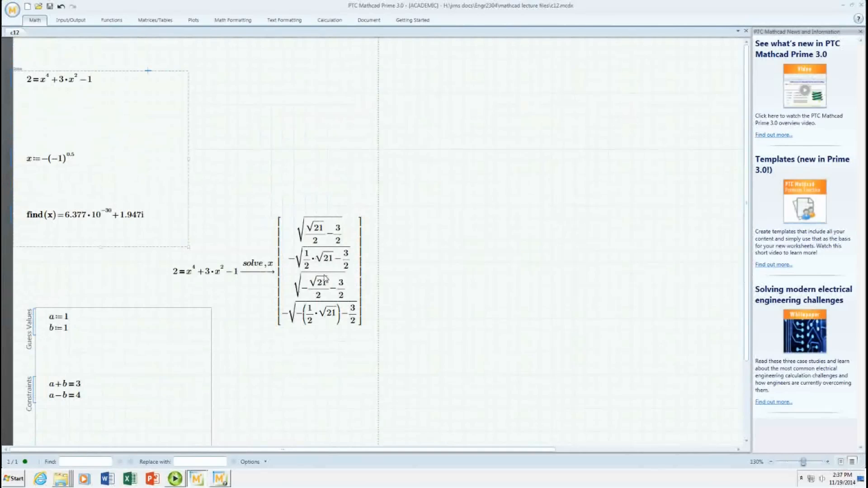
{"action": "left_click", "coordinate": [167, 76]}
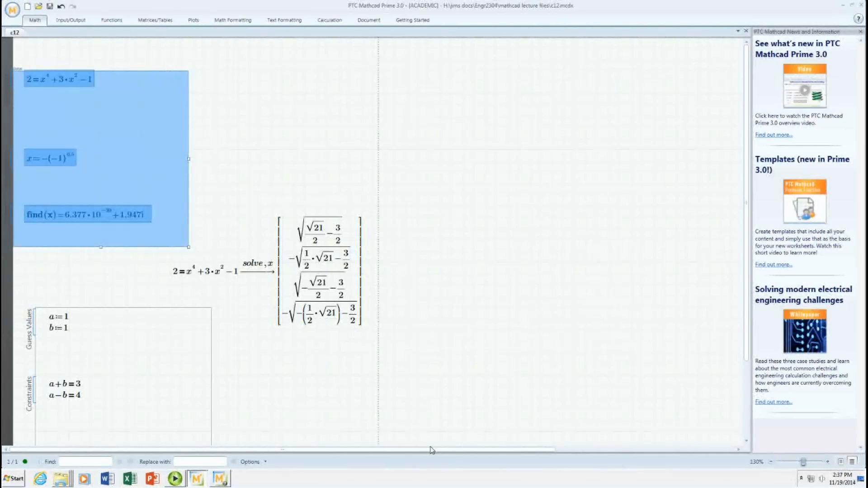
{"action": "left_click", "coordinate": [106, 329]}
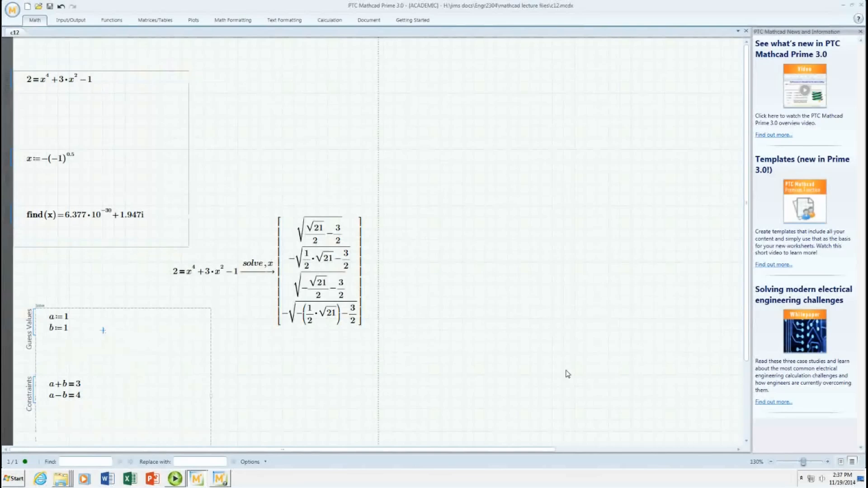
- Delete the find evaluation in the solver area of the a, b solve block and re-enter it as find(a,b)=
{"action": "left_click_drag", "start_coordinate": [748, 354], "coordinate": [748, 438]}
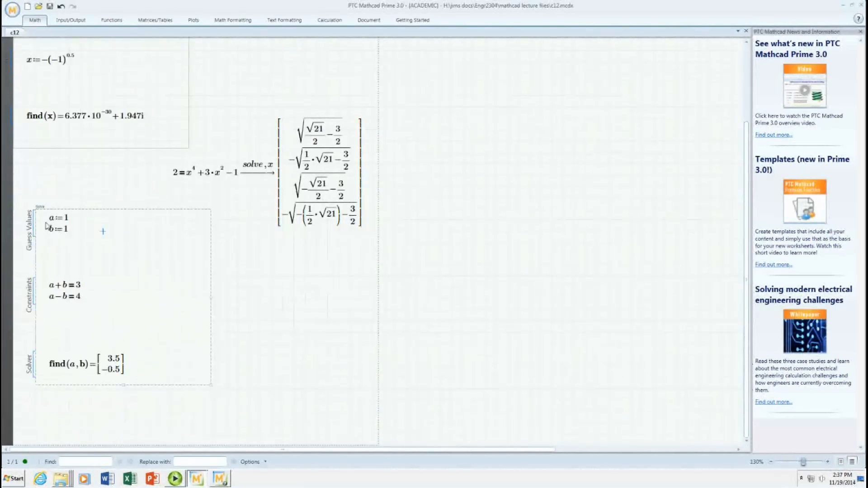
{"action": "left_click", "coordinate": [100, 209]}
{"action": "left_click", "coordinate": [62, 226]}
{"action": "left_click", "coordinate": [64, 286]}
{"action": "left_click", "coordinate": [115, 370]}
{"action": "key", "text": "BackSpace"}
{"action": "key", "text": "BackSpace"}
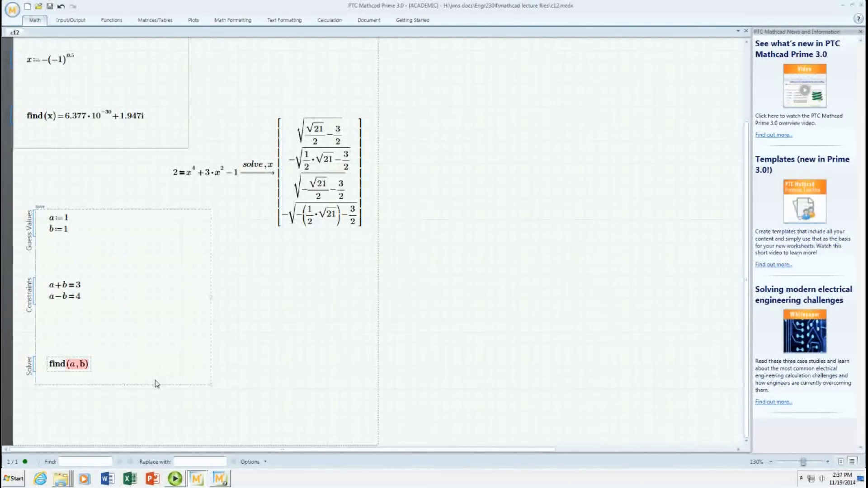
{"action": "key", "text": "BackSpace"}
{"action": "key", "text": "BackSpace"}
{"action": "key", "text": "BackSpace"}
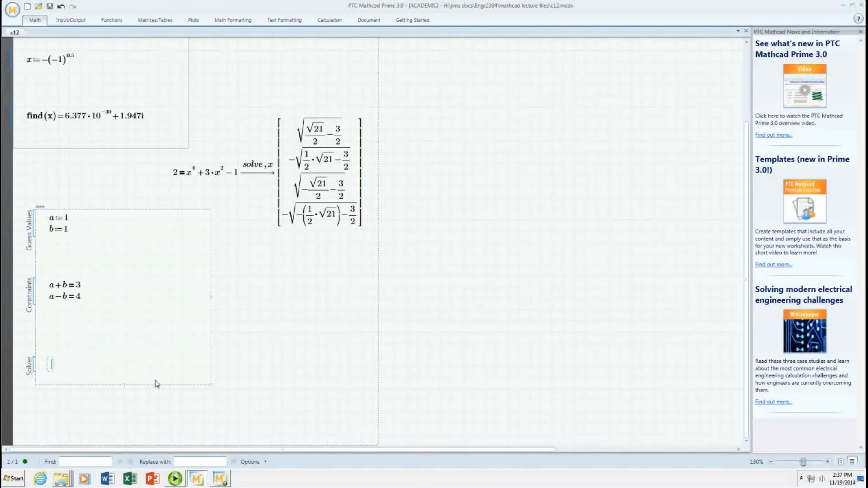
{"action": "type", "text": "find("}
{"action": "type", "text": ",b)=[3.5; -0.5"}
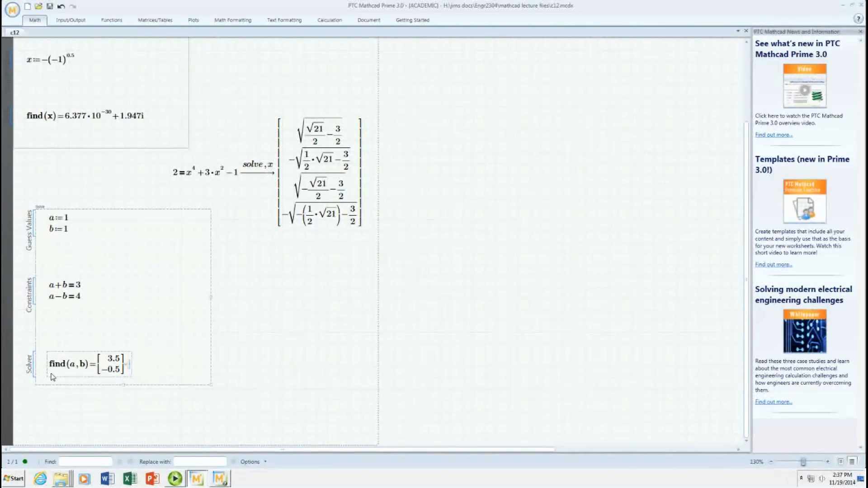
- Clear the whole find(a,b) evaluation from the solver area of the a, b solve block
{"action": "left_click", "coordinate": [83, 365]}
{"action": "left_click", "coordinate": [66, 288]}
{"action": "left_click", "coordinate": [84, 367]}
{"action": "left_click", "coordinate": [129, 366]}
{"action": "key", "text": "BackSpace"}
{"action": "key", "text": "BackSpace"}
{"action": "key", "text": "BackSpace"}
{"action": "key", "text": "BackSpace"}
{"action": "key", "text": "BackSpace"}
{"action": "key", "text": "BackSpace"}
{"action": "key", "text": "BackSpace"}
{"action": "key", "text": "BackSpace"}
{"action": "key", "text": "BackSpace"}
{"action": "key", "text": "BackSpace"}
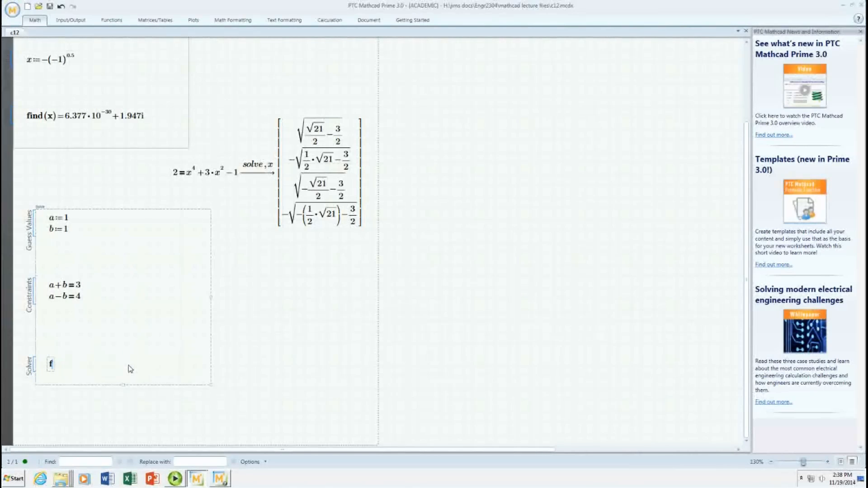
- Insert the built-in find solving function in the solver area with only the arguments a and b, and evaluate it
{"action": "left_click", "coordinate": [115, 23]}
{"action": "left_click", "coordinate": [36, 21]}
{"action": "left_click", "coordinate": [112, 23]}
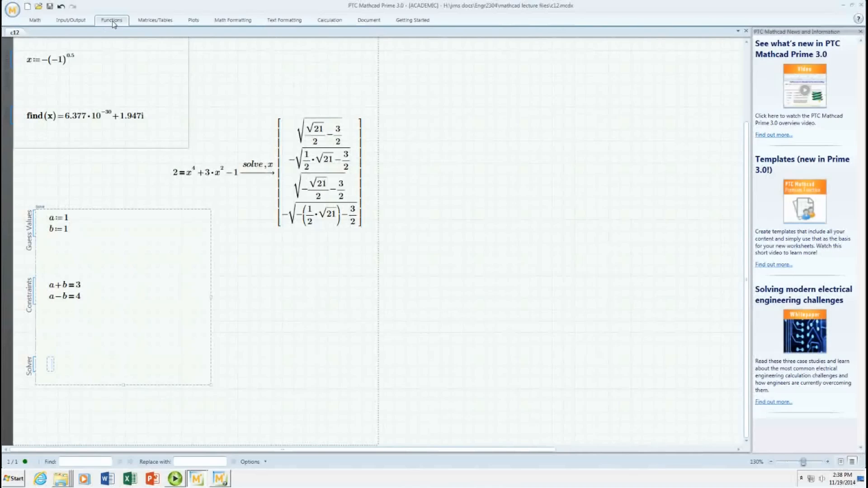
{"action": "left_click", "coordinate": [261, 44]}
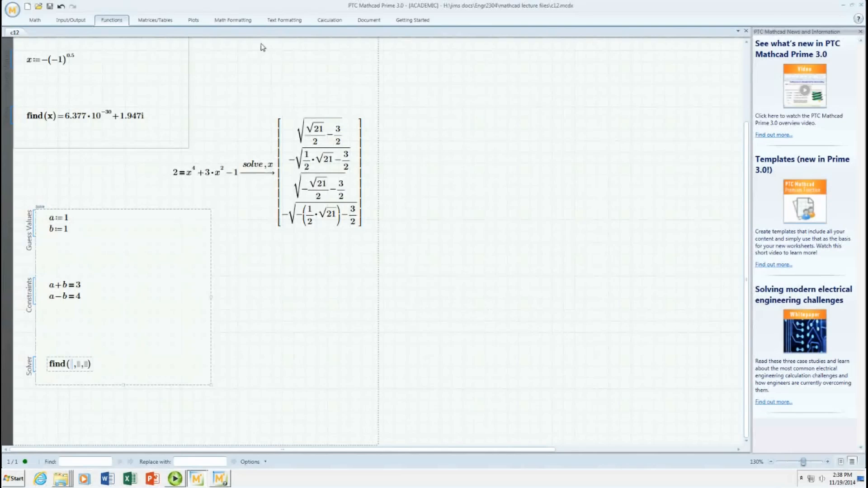
{"action": "type", "text": "a,b,,)"}
{"action": "key", "text": "Delete"}
{"action": "key", "text": "Delete"}
{"action": "key", "text": "Delete"}
{"action": "key", "text": "Right"}
{"action": "type", "text": "="}
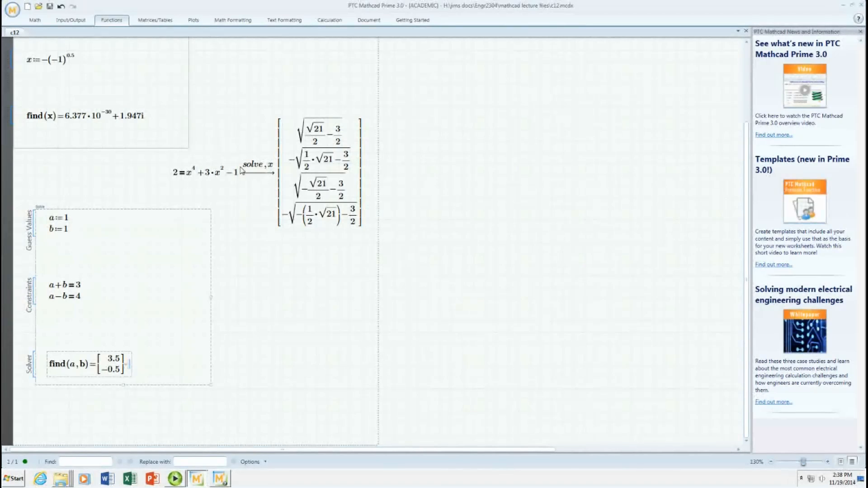
{"action": "left_click", "coordinate": [262, 174]}
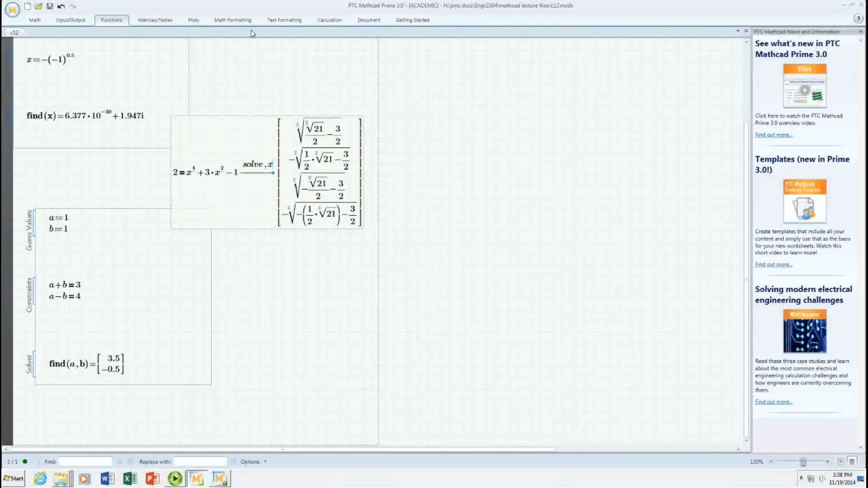
{"action": "left_click", "coordinate": [35, 21]}
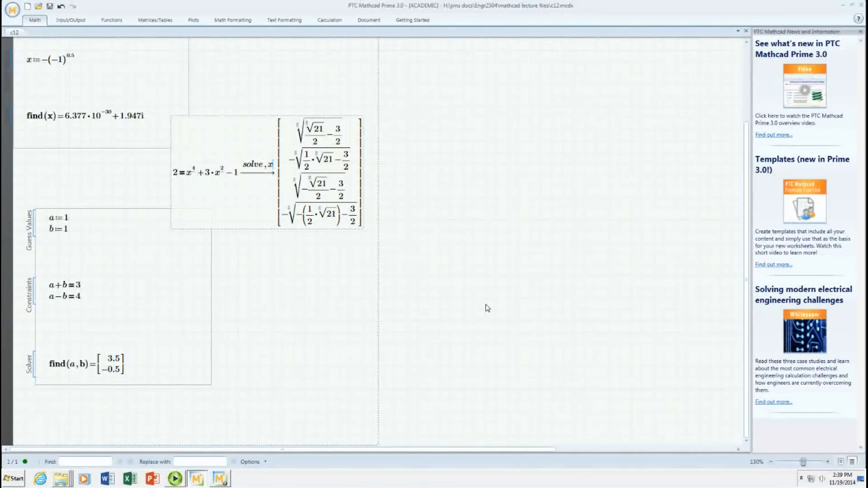
- Switch to the c13 worksheet and delete the volume(radius,height) function definition
{"action": "left_click", "coordinate": [204, 447]}
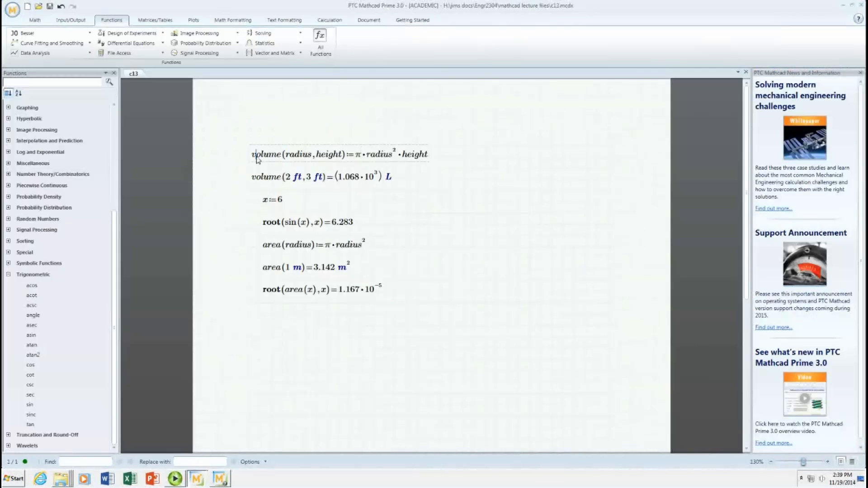
{"action": "left_click", "coordinate": [384, 150]}
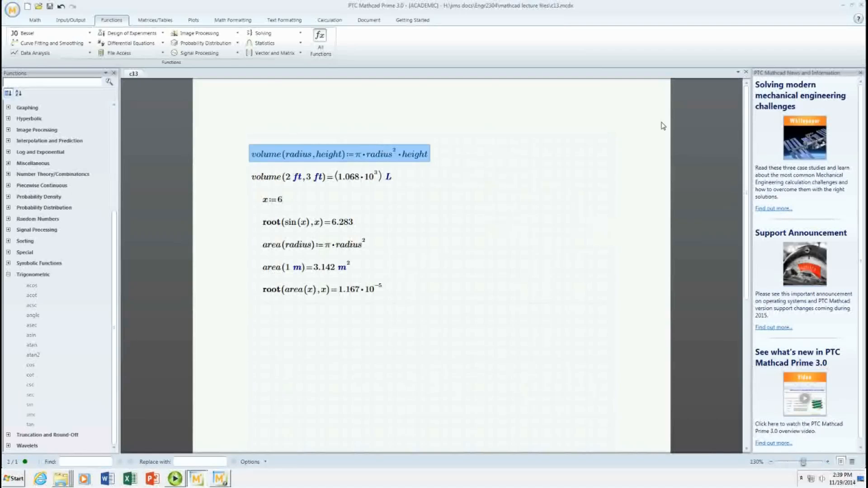
{"action": "key", "text": "Delete"}
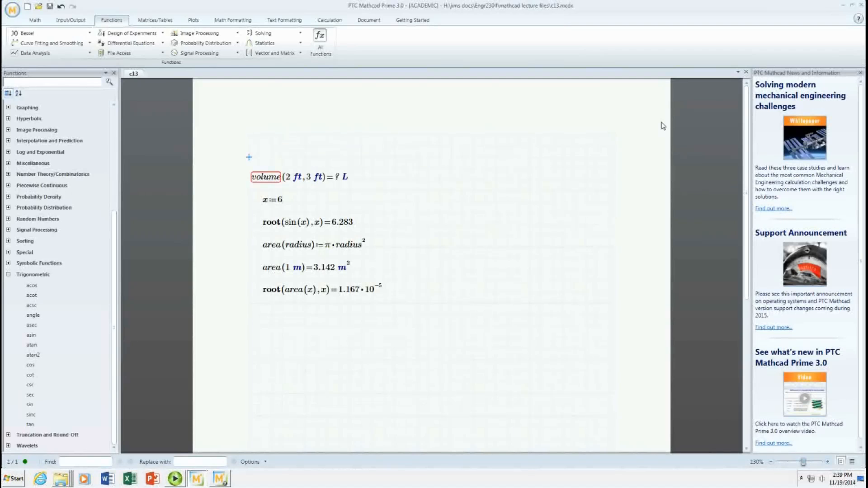